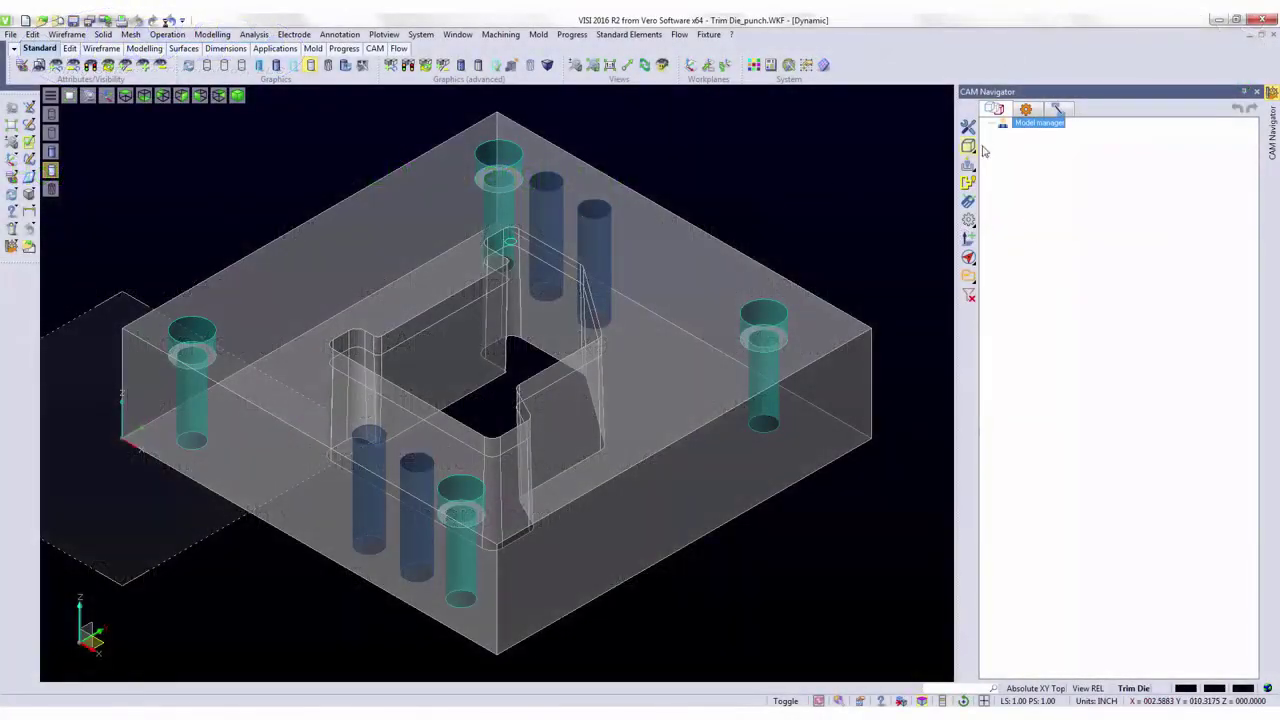
# - Run automatic feature recognition on the trim die plate
pyautogui.rightClick(1022, 130)
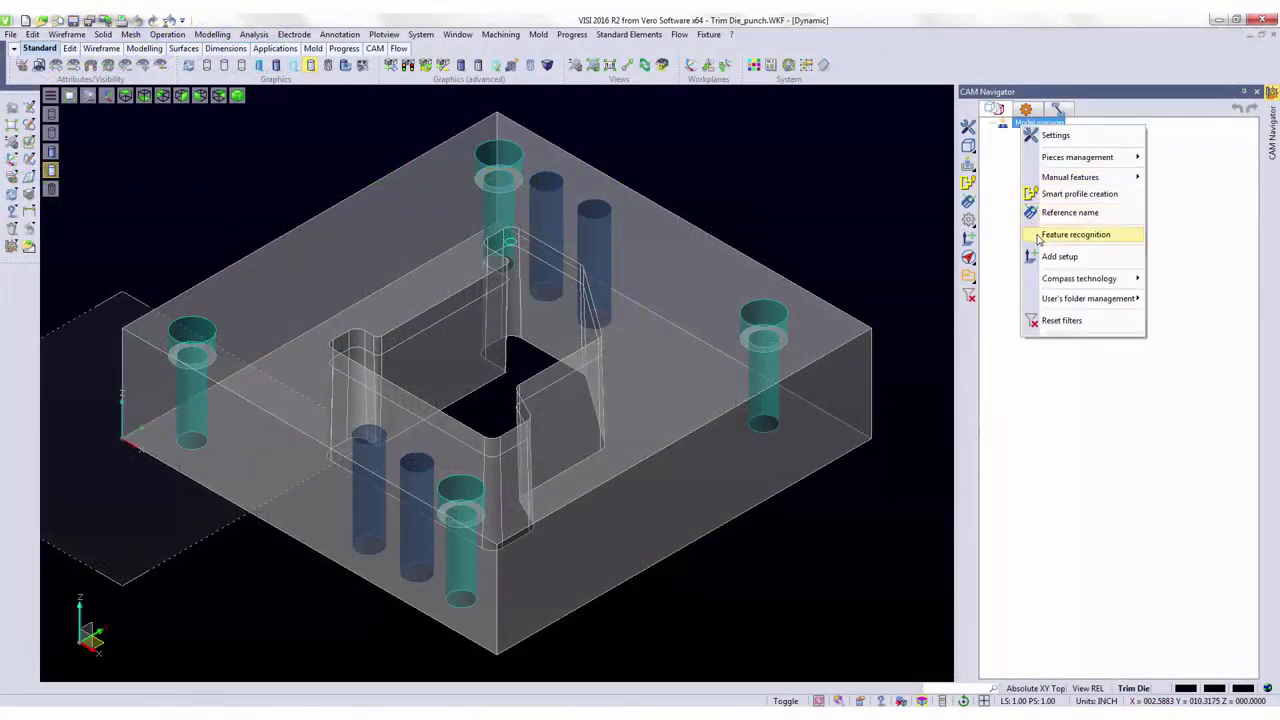
pyautogui.moveTo(1040, 237)
pyautogui.click(955, 240)
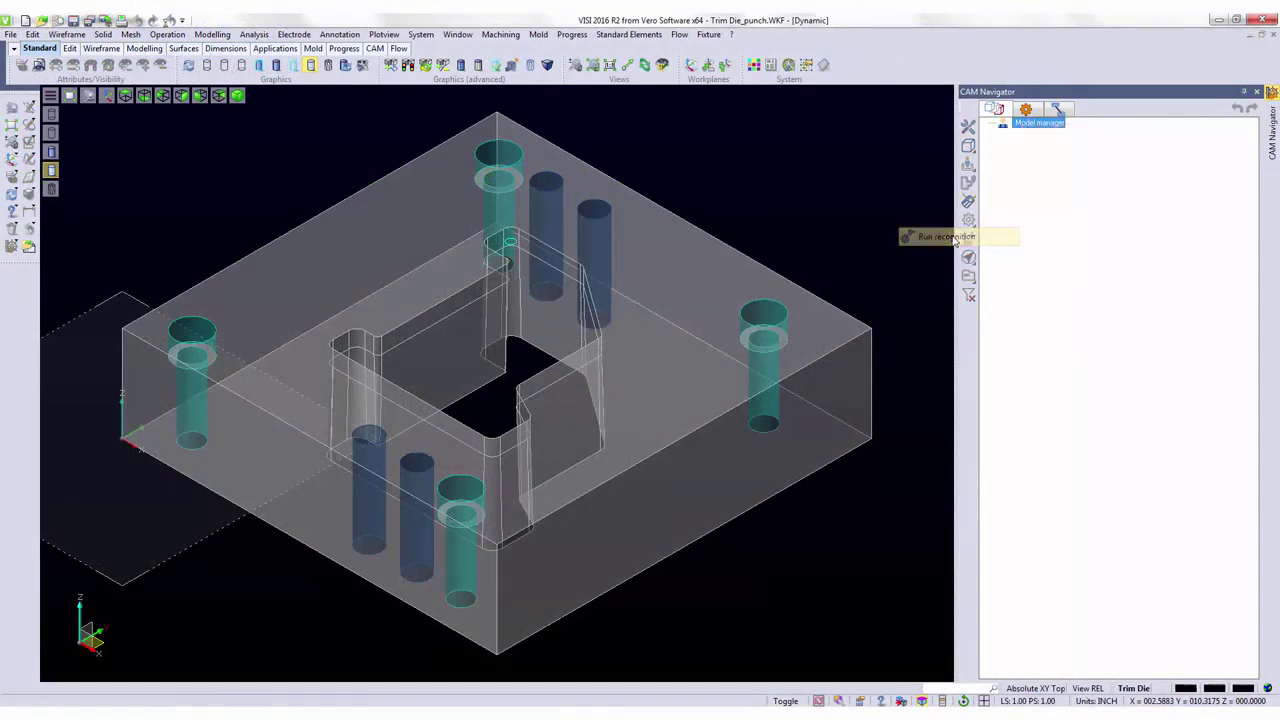
pyautogui.click(1032, 275)
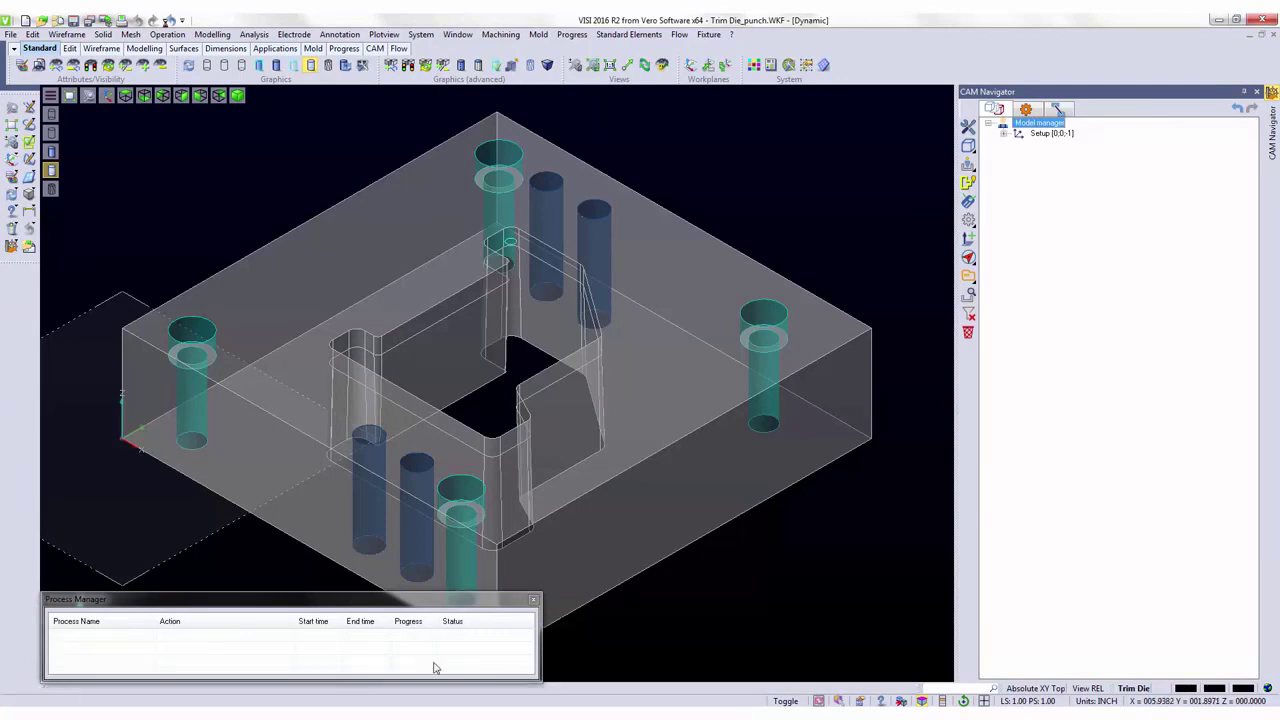
pyautogui.click(534, 599)
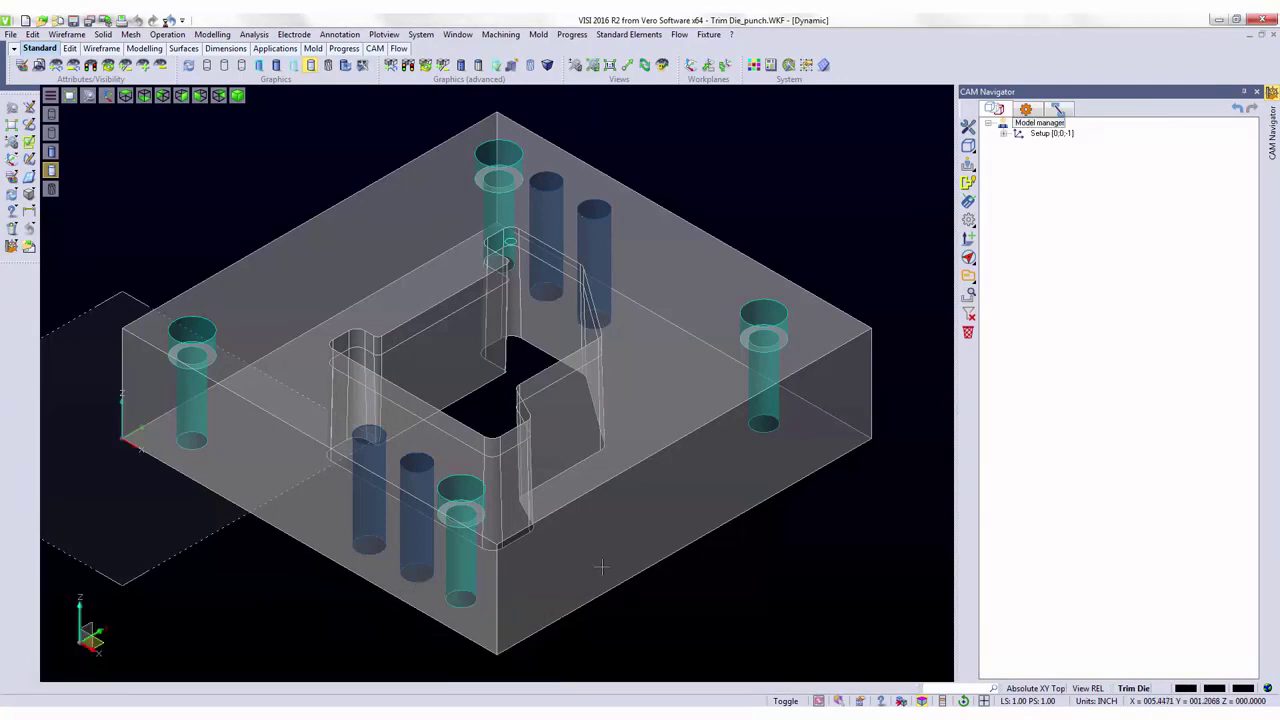
# - Expand the recognised setup and examine its variable tapered pocket, rough reaming and body screw hole features on the model
pyautogui.click(1003, 134)
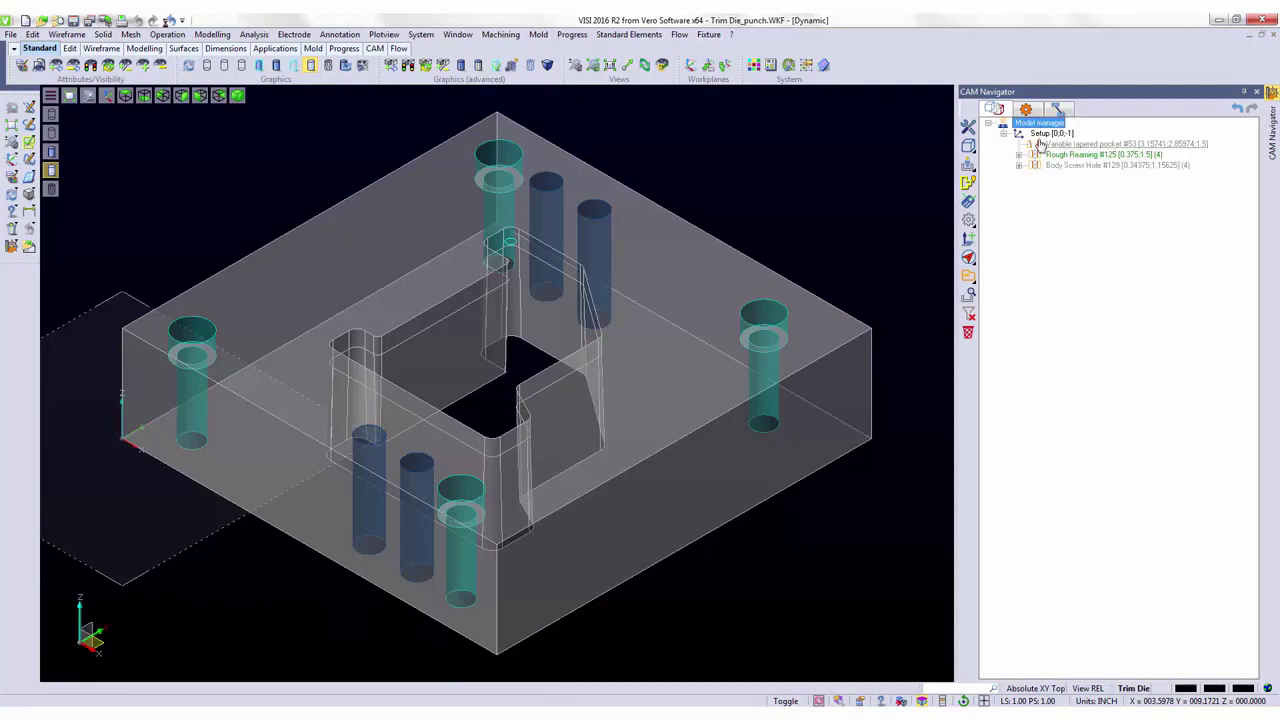
pyautogui.click(1058, 145)
pyautogui.press('Down')
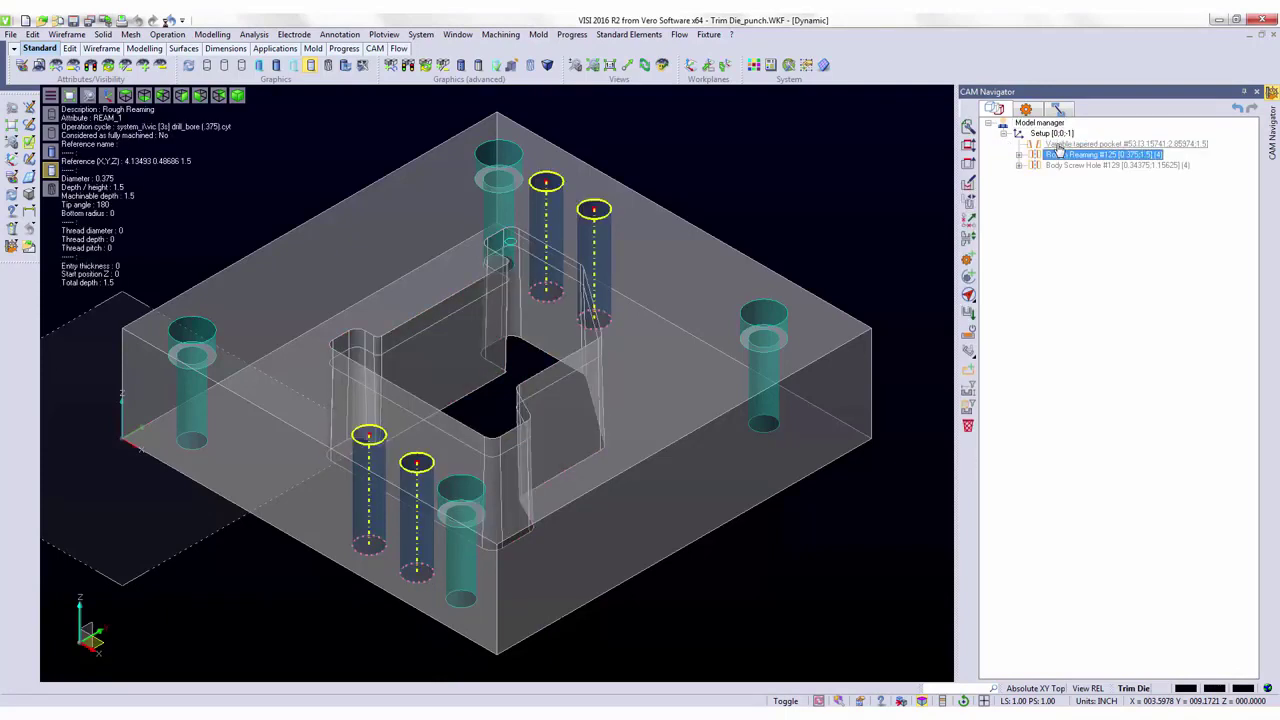
pyautogui.press('Down')
pyautogui.press('Up')
pyautogui.press('Up')
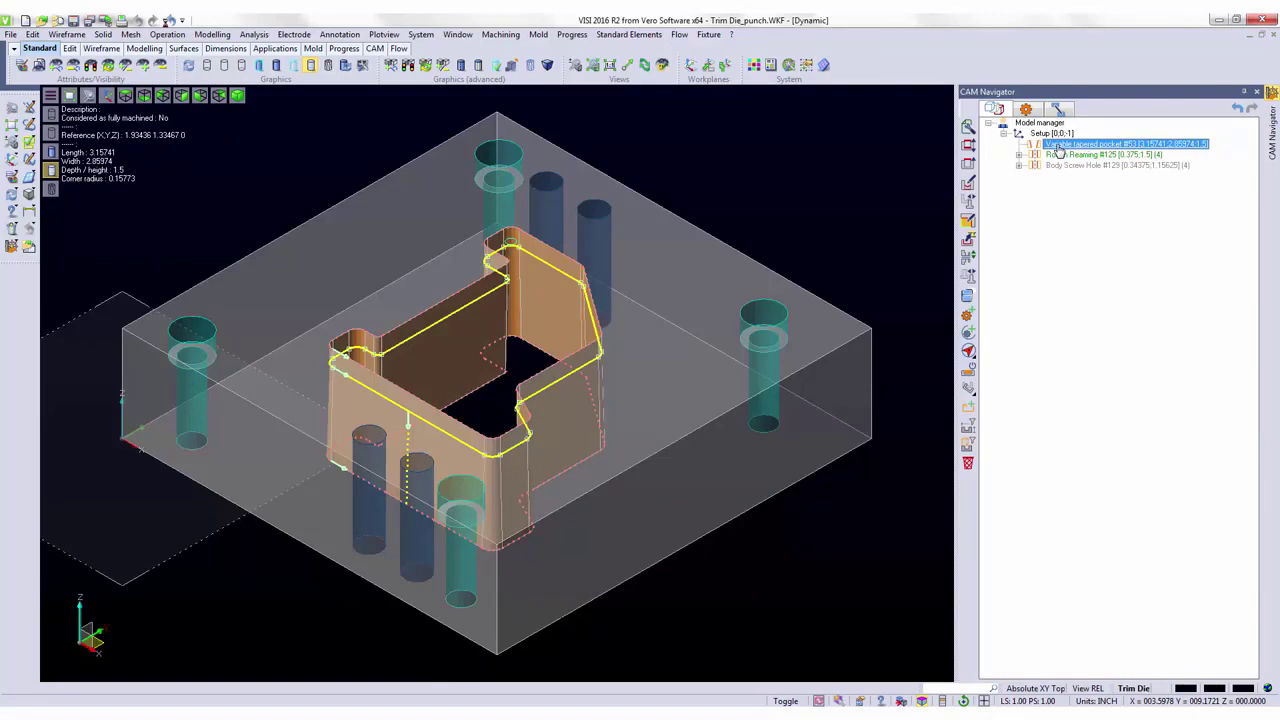
# - Add a Taper->Land wire erosion operation to the variable tapered pocket, using the Mitsubishi machine
pyautogui.rightClick(1058, 150)
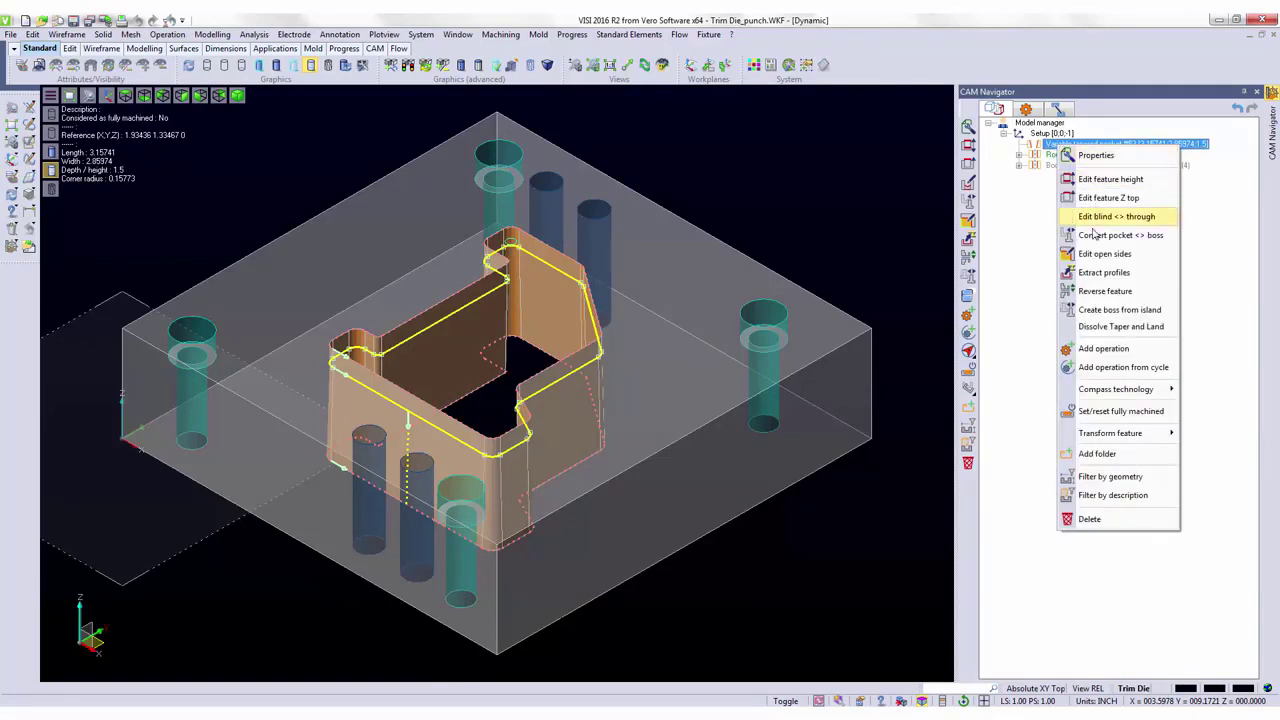
pyautogui.click(1089, 347)
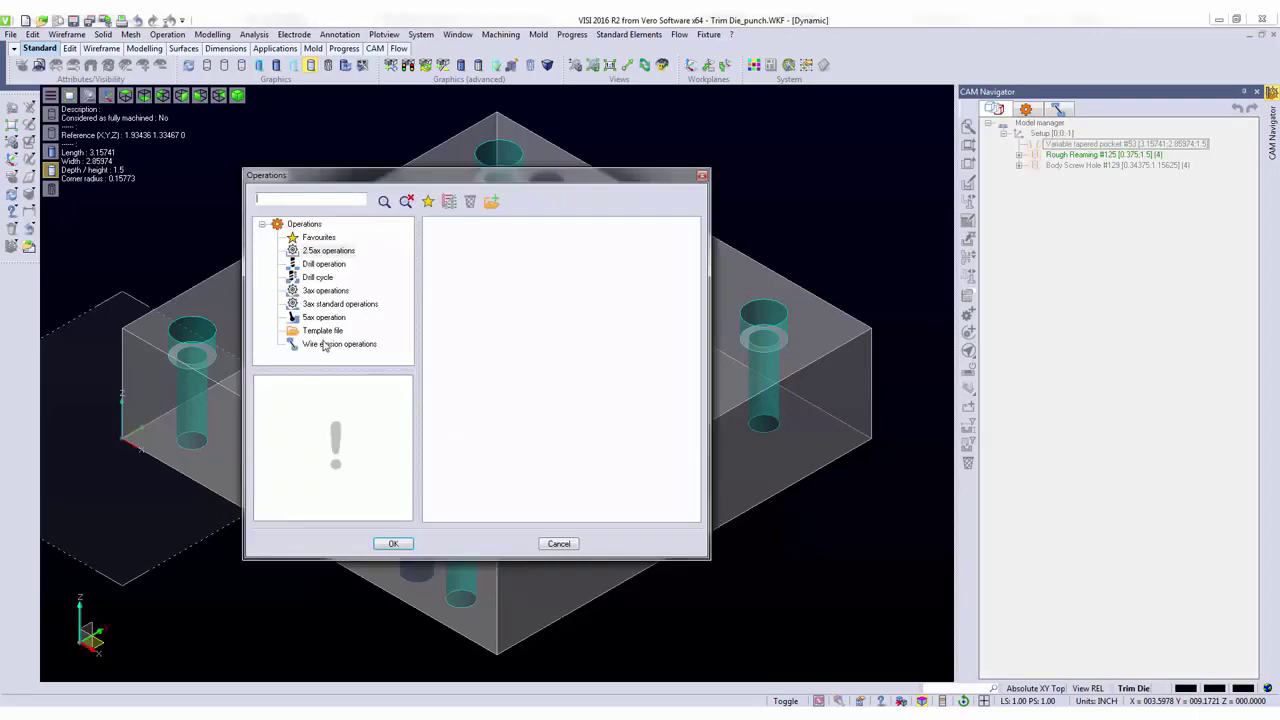
pyautogui.click(322, 345)
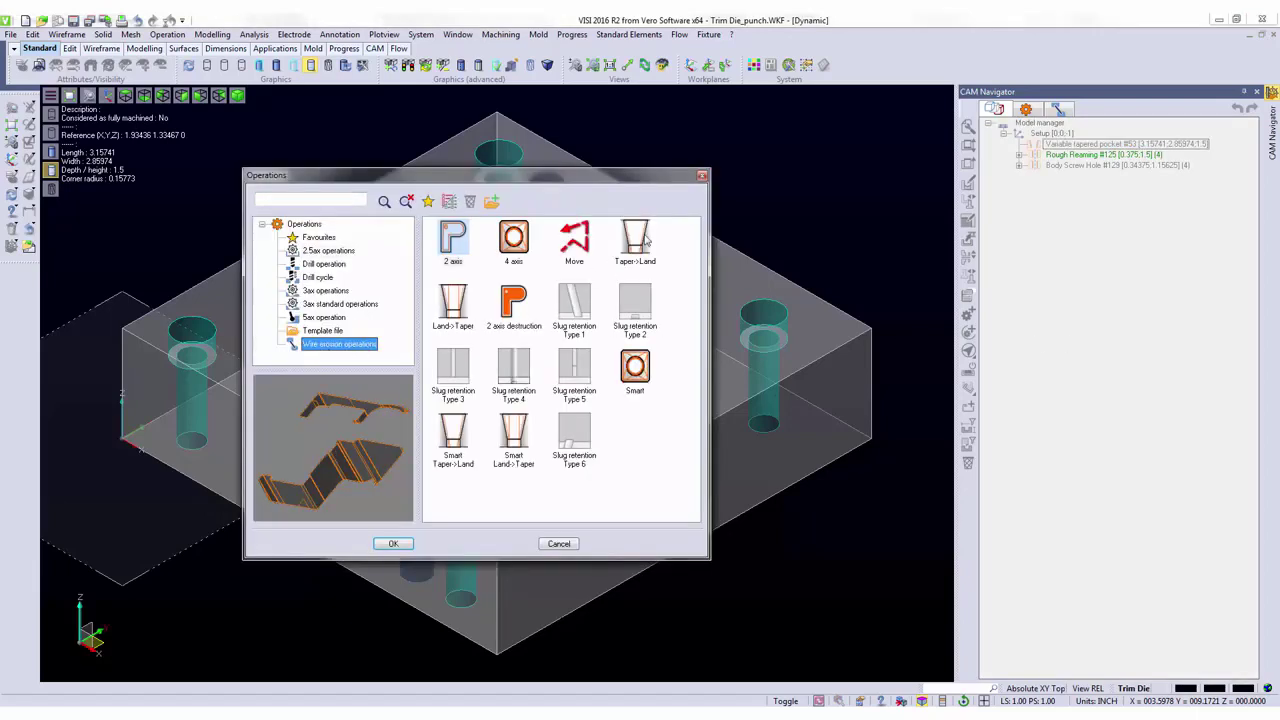
pyautogui.click(645, 238)
pyautogui.doubleClick(645, 238)
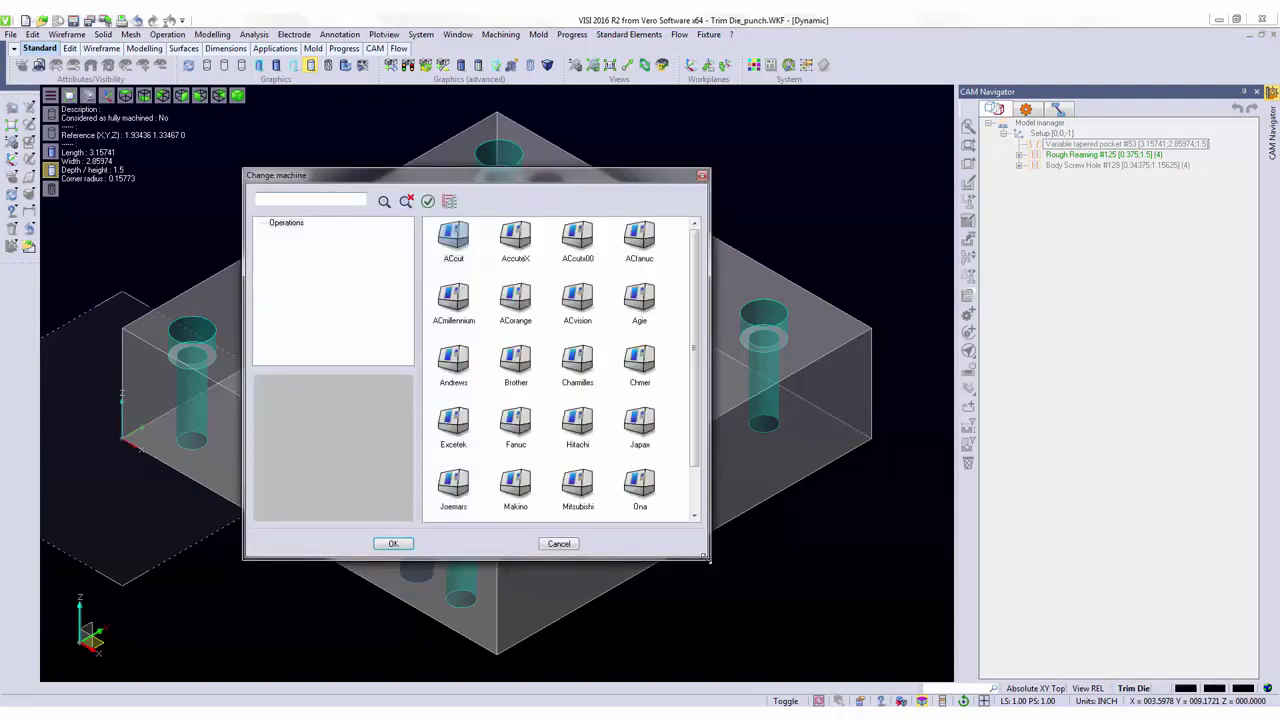
pyautogui.moveTo(706, 557); pyautogui.dragTo(704, 645)
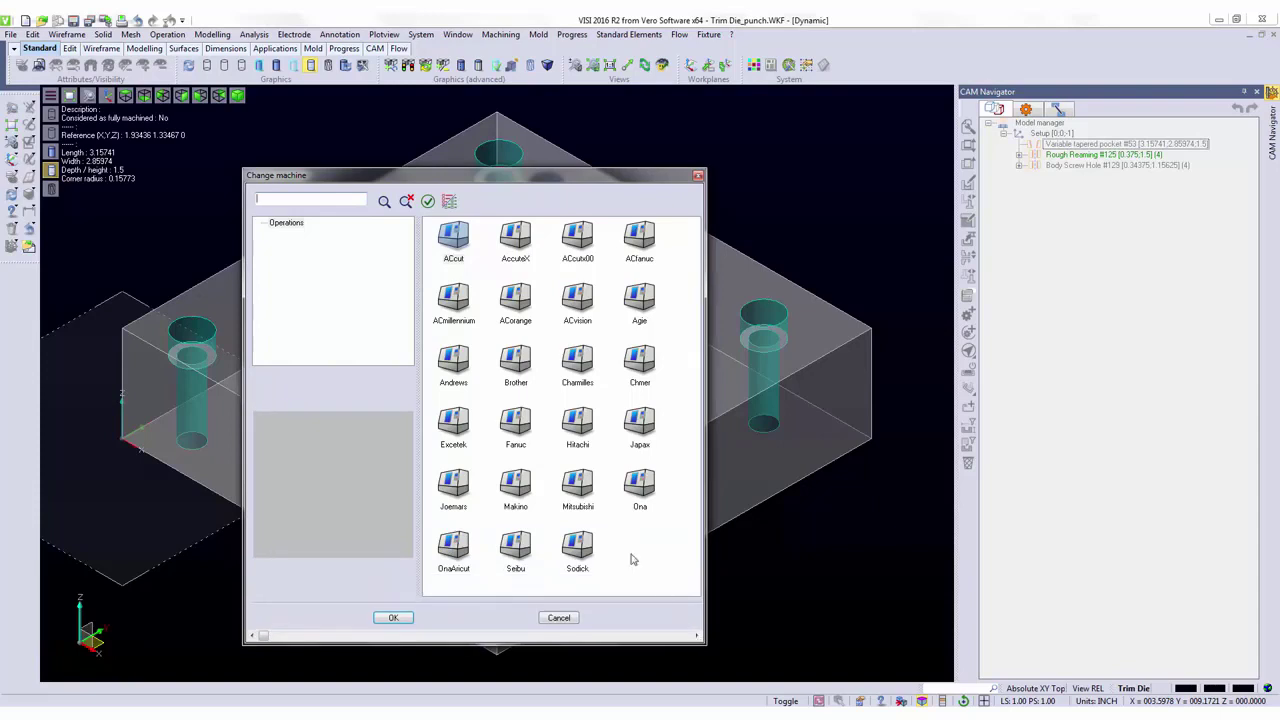
pyautogui.click(578, 488)
pyautogui.click(393, 617)
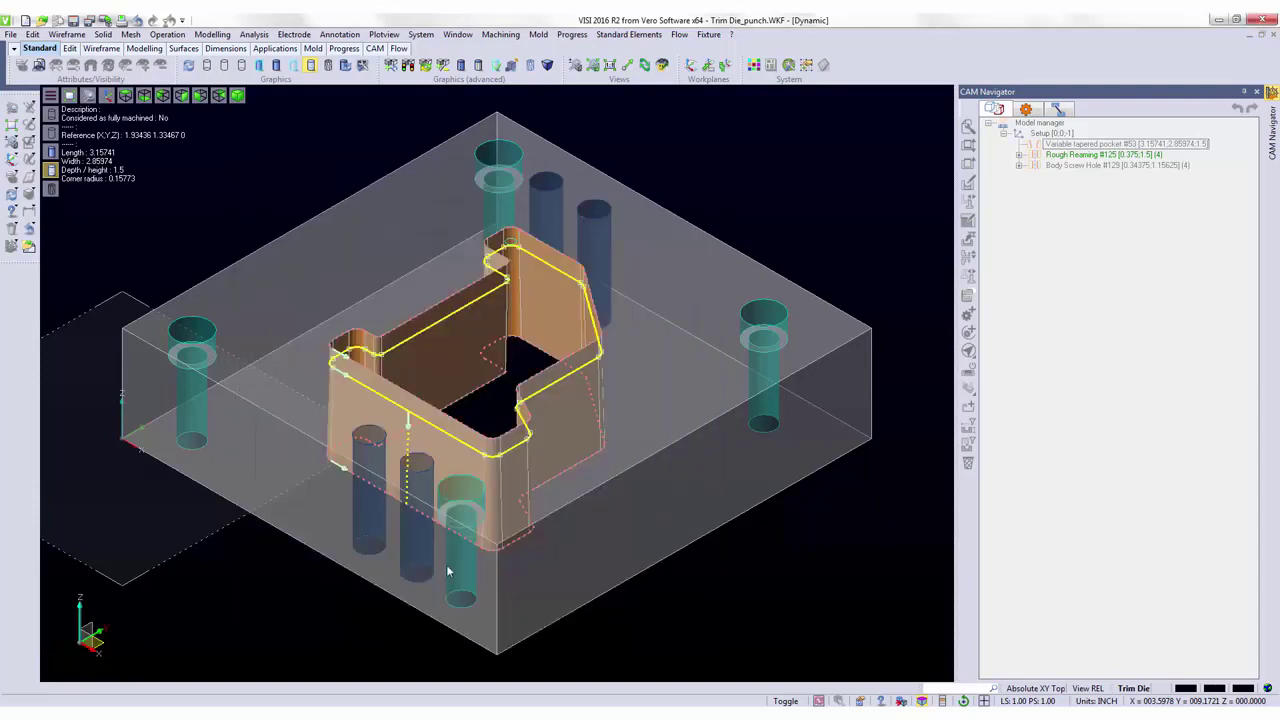
pyautogui.press('Return')
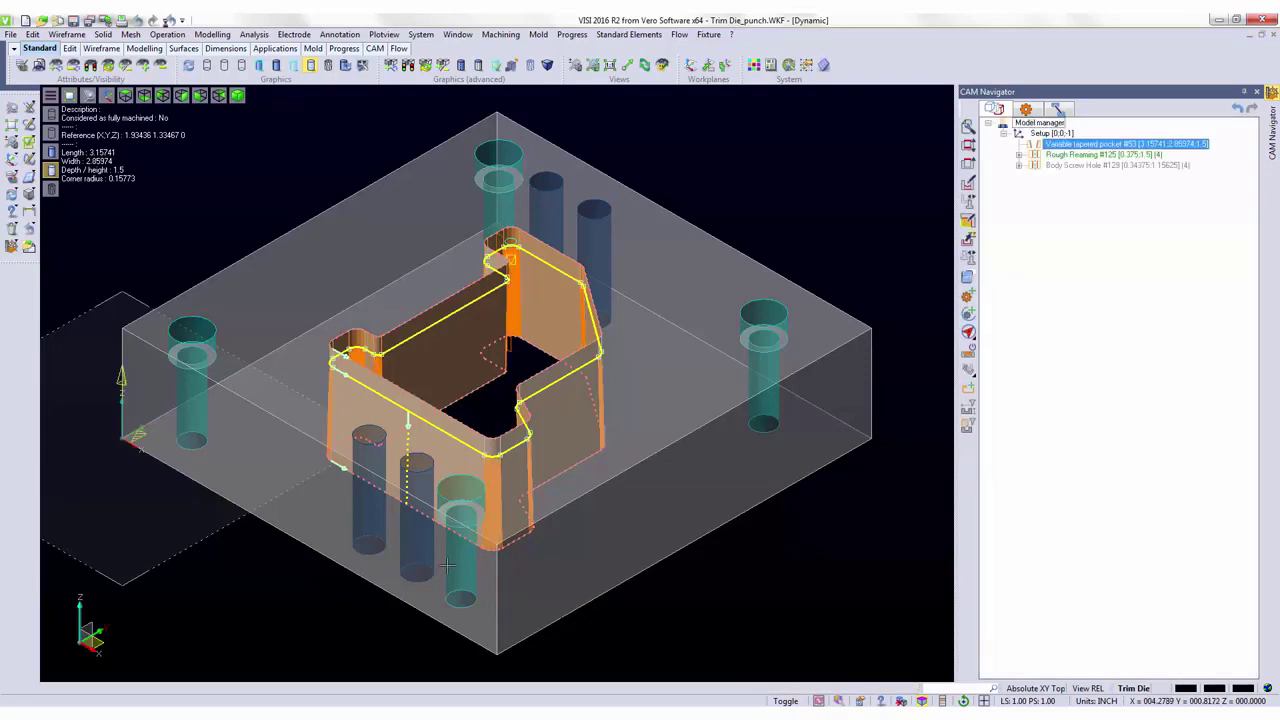
# - Examine the tapered pocket's two wire toolpaths in the top view by selecting each operation in Group 1
pyautogui.hotkey('ctrl', '1')
pyautogui.scroll(3, 355, 246)
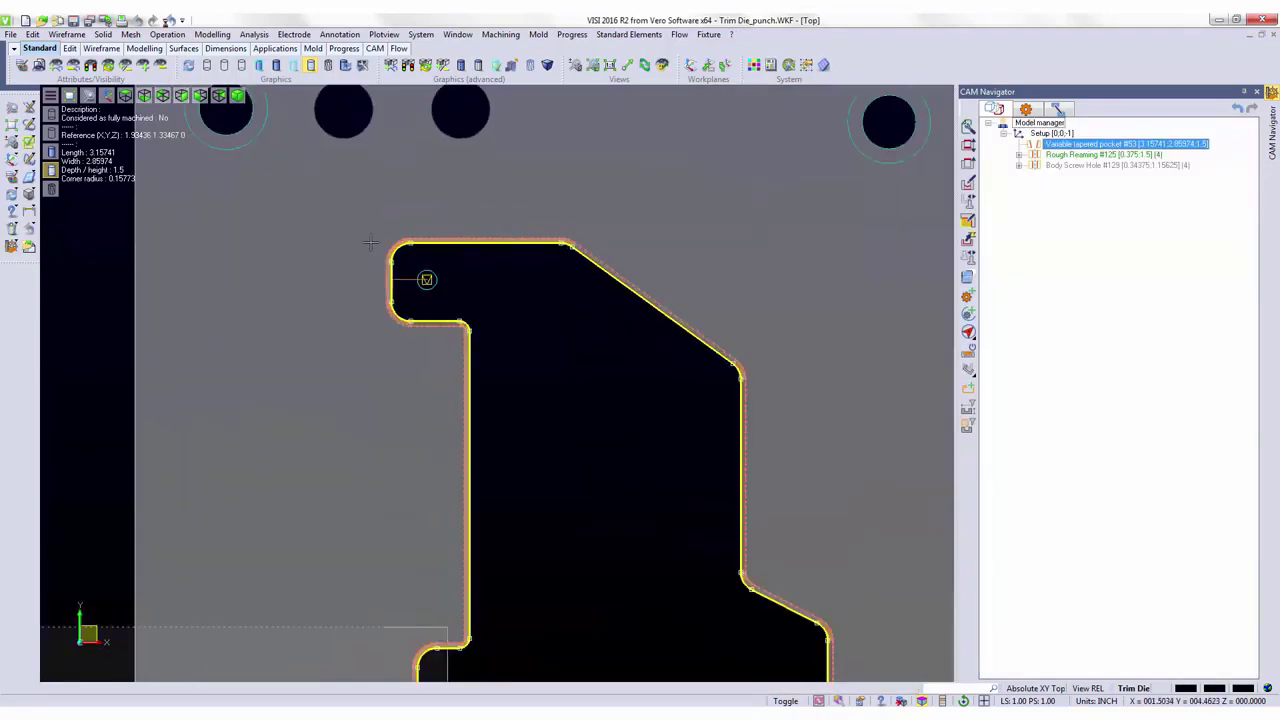
pyautogui.scroll(4, 370, 243)
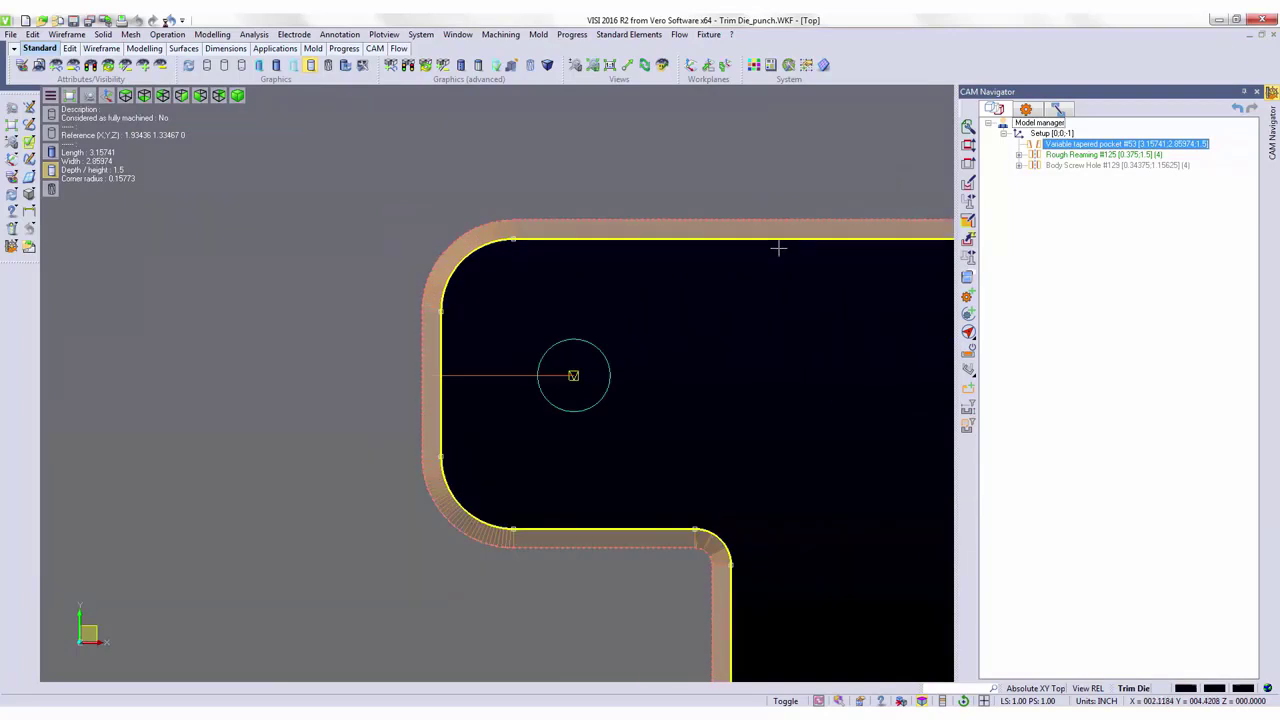
pyautogui.click(1060, 109)
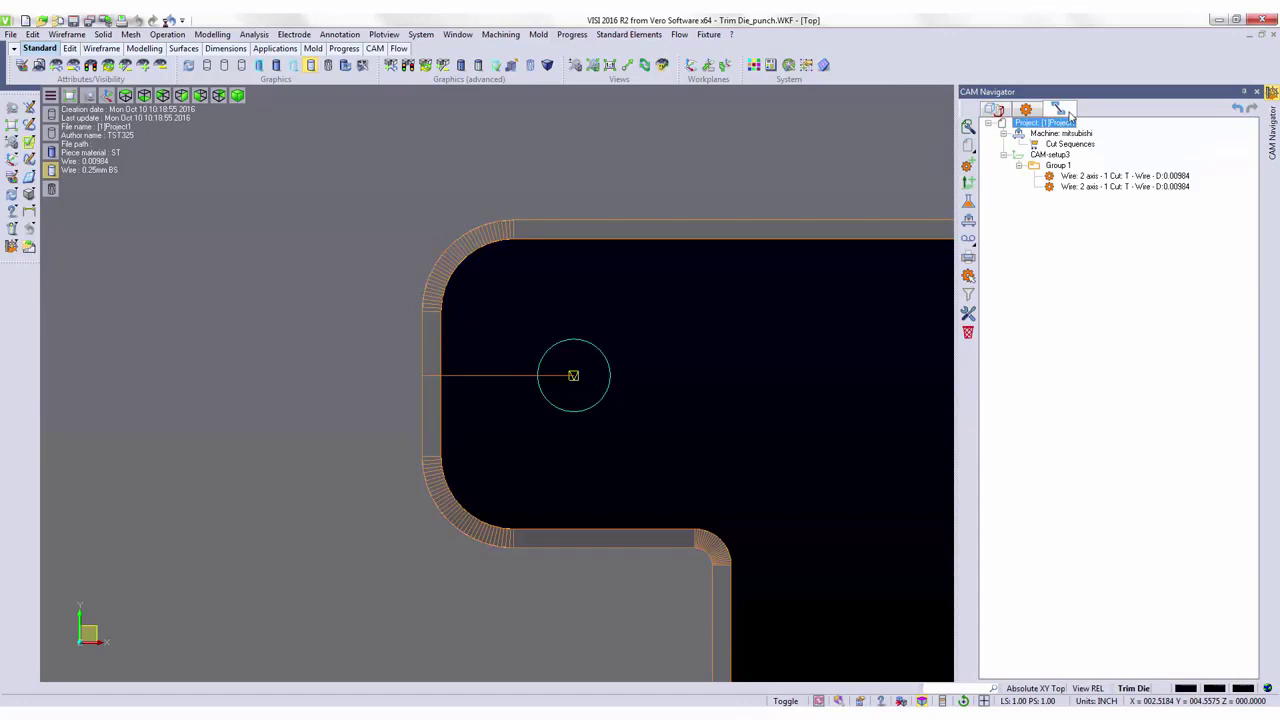
pyautogui.click(1077, 177)
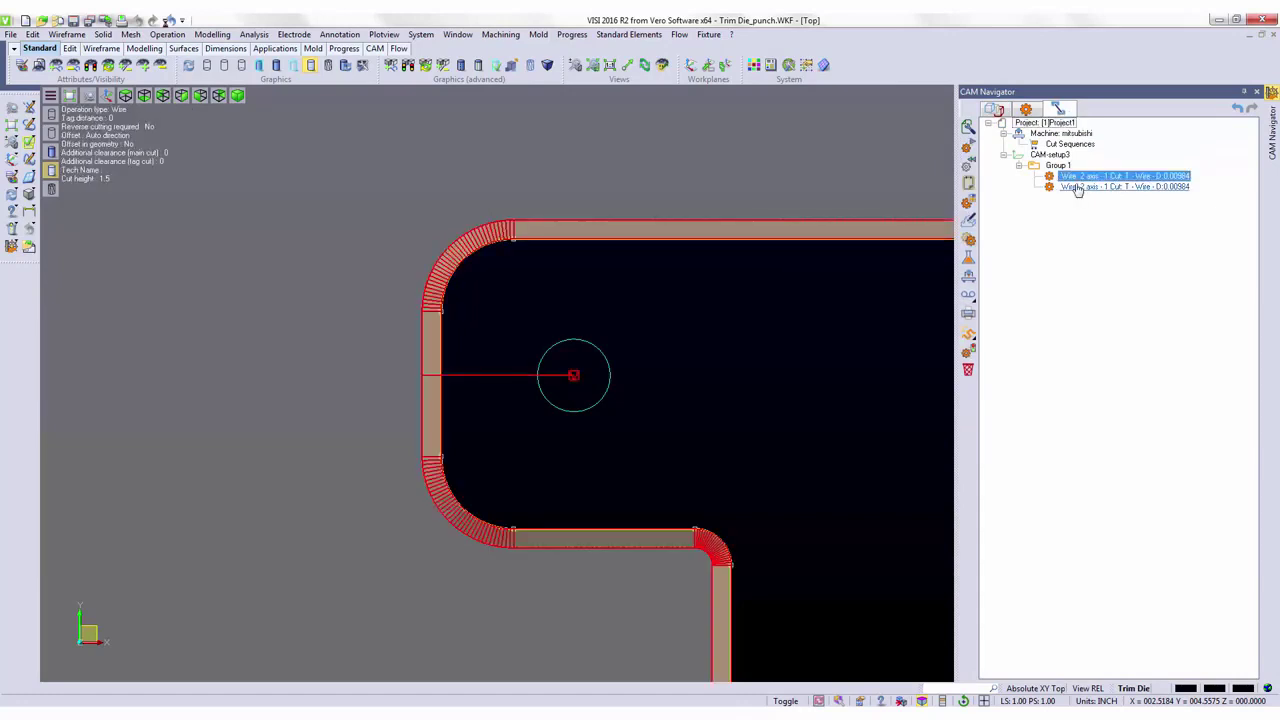
pyautogui.click(1077, 187)
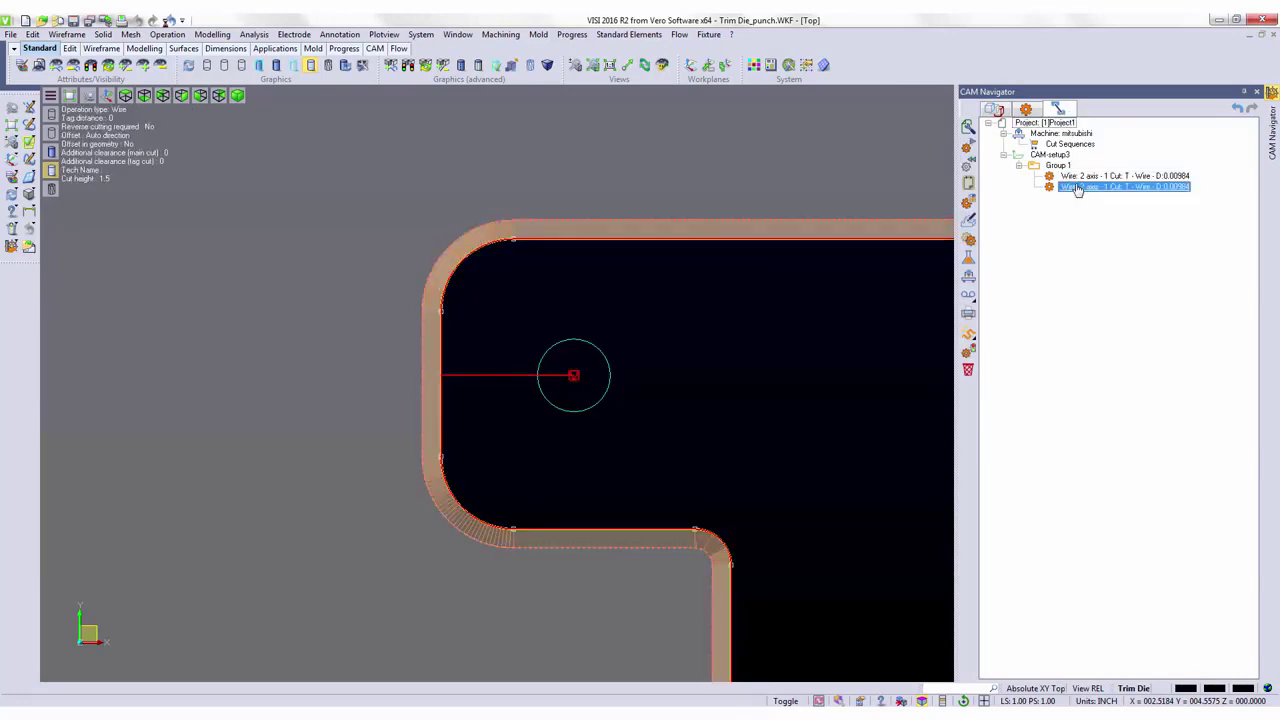
pyautogui.press('F9')
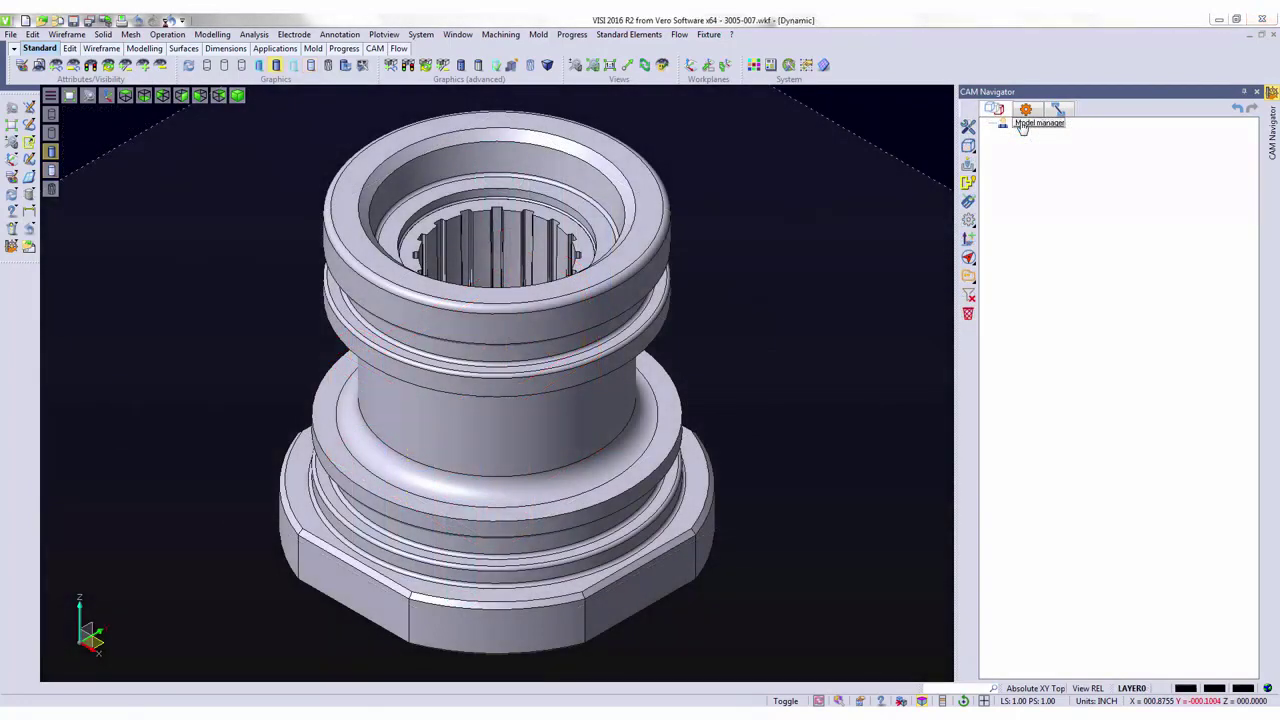
# - Run automatic feature recognition on the splined part in 3005-007.wkf with Features for Wire enabled
pyautogui.rightClick(1022, 125)
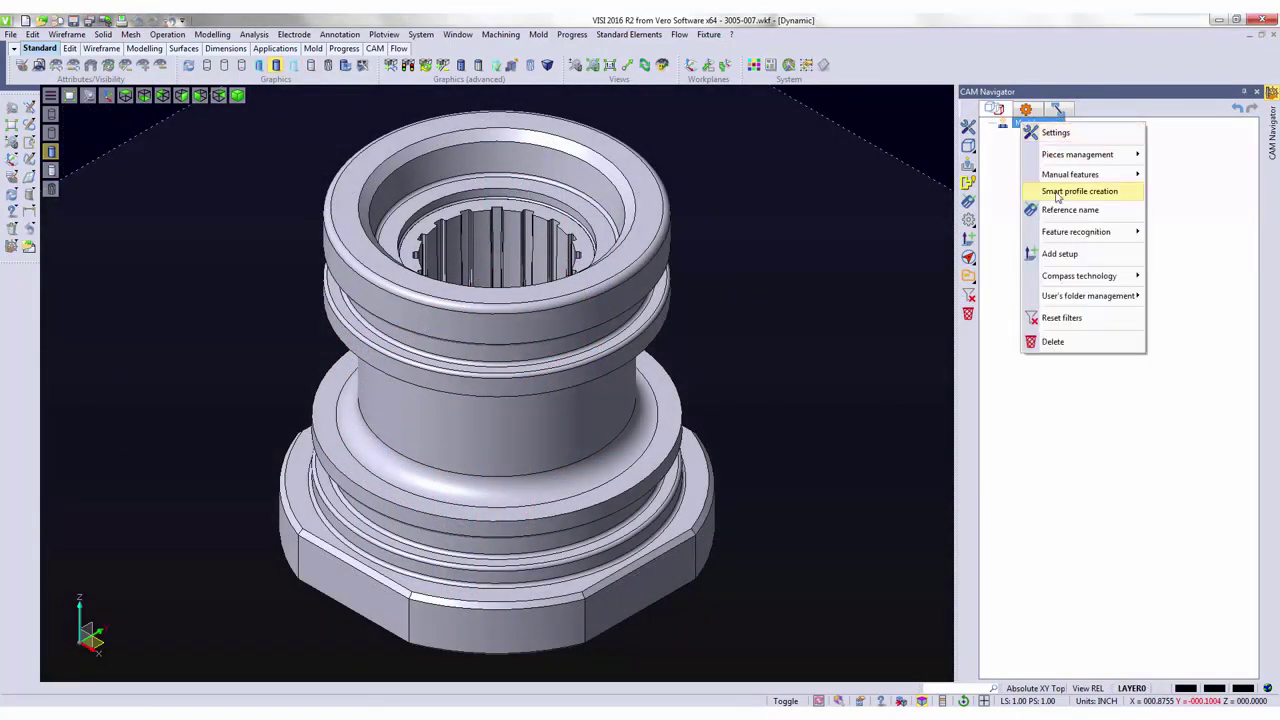
pyautogui.moveTo(1056, 235)
pyautogui.click(990, 234)
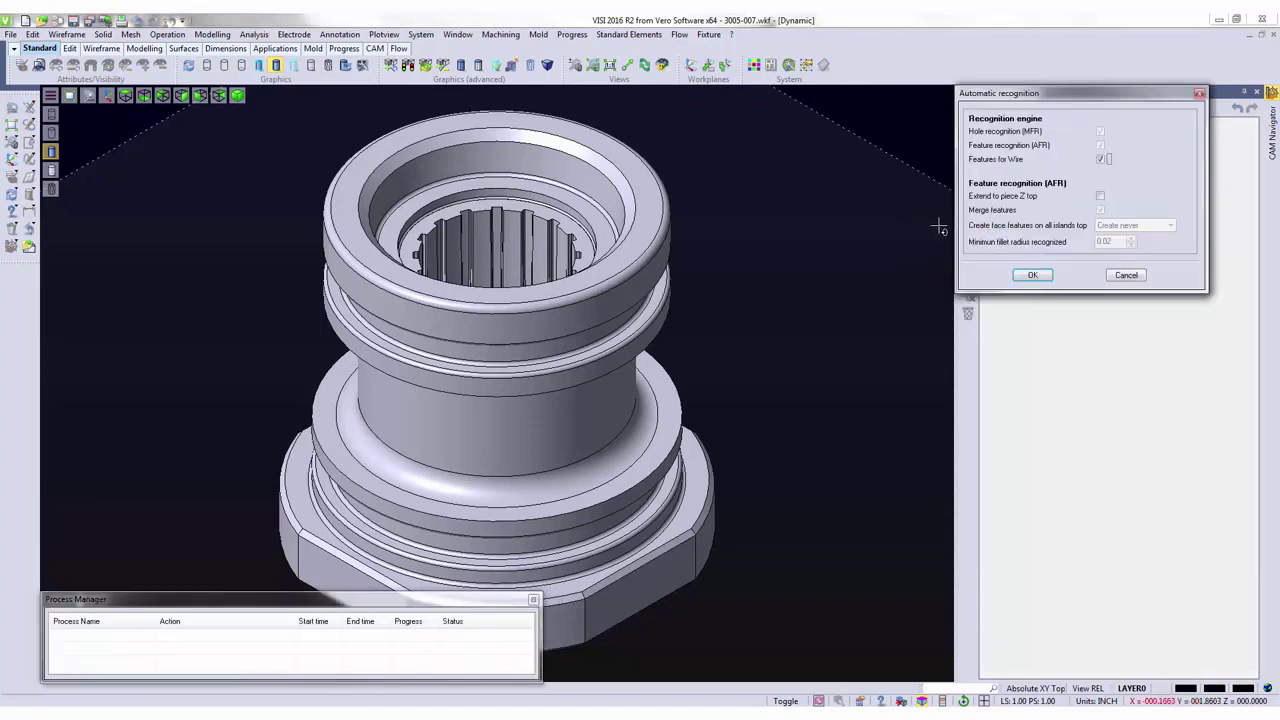
pyautogui.press('Return')
pyautogui.middleClick(891, 225)
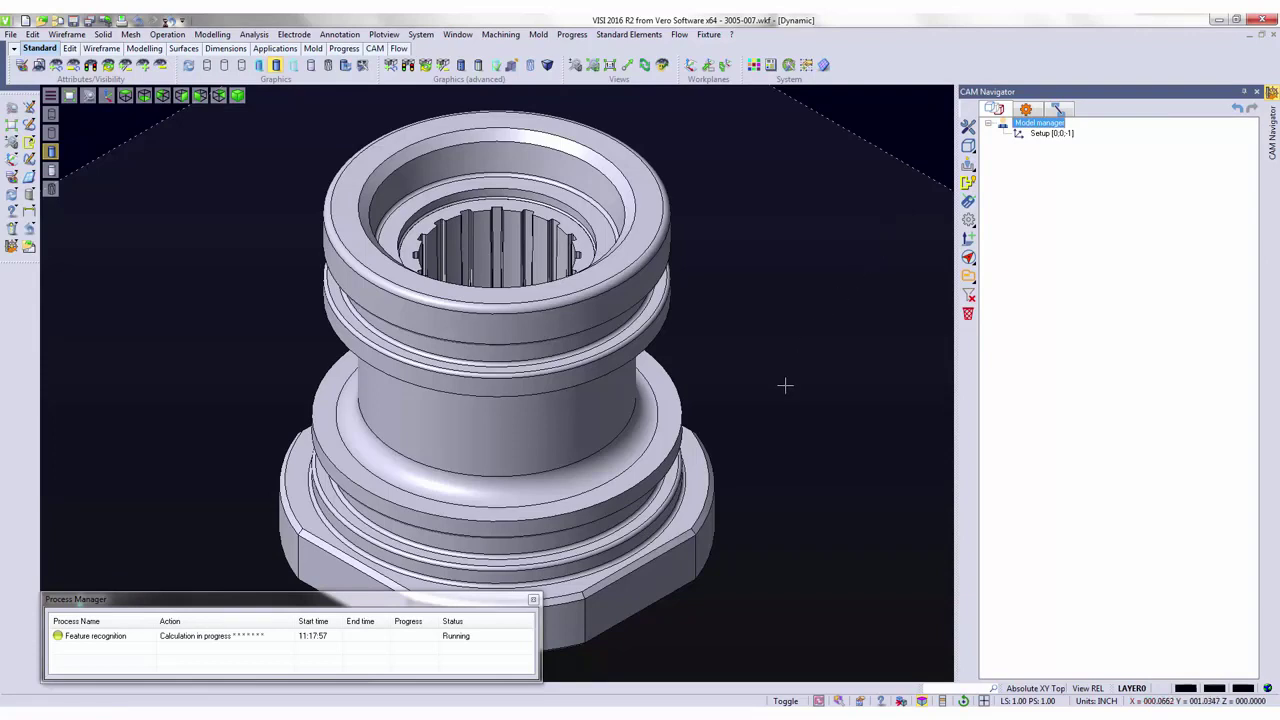
pyautogui.click(534, 601)
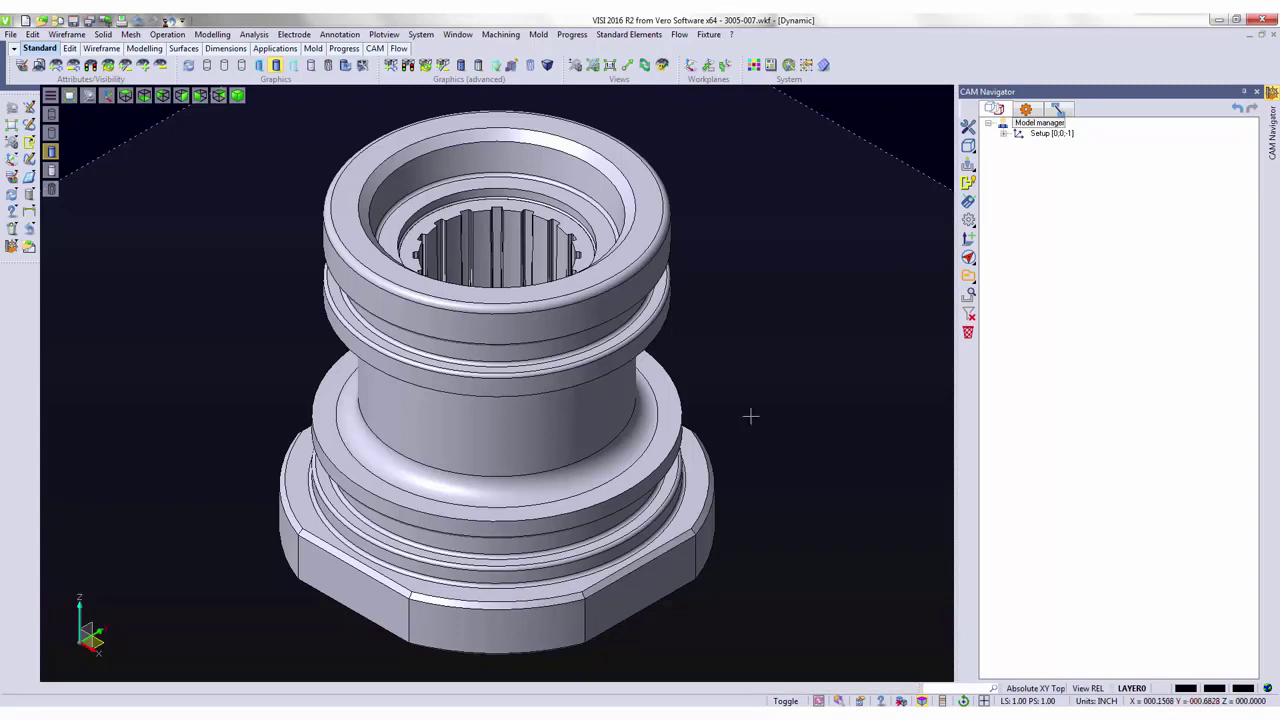
# - Apply the 3 Cut 1 IN operation template to the recognised 4 axis pocket
pyautogui.click(1004, 134)
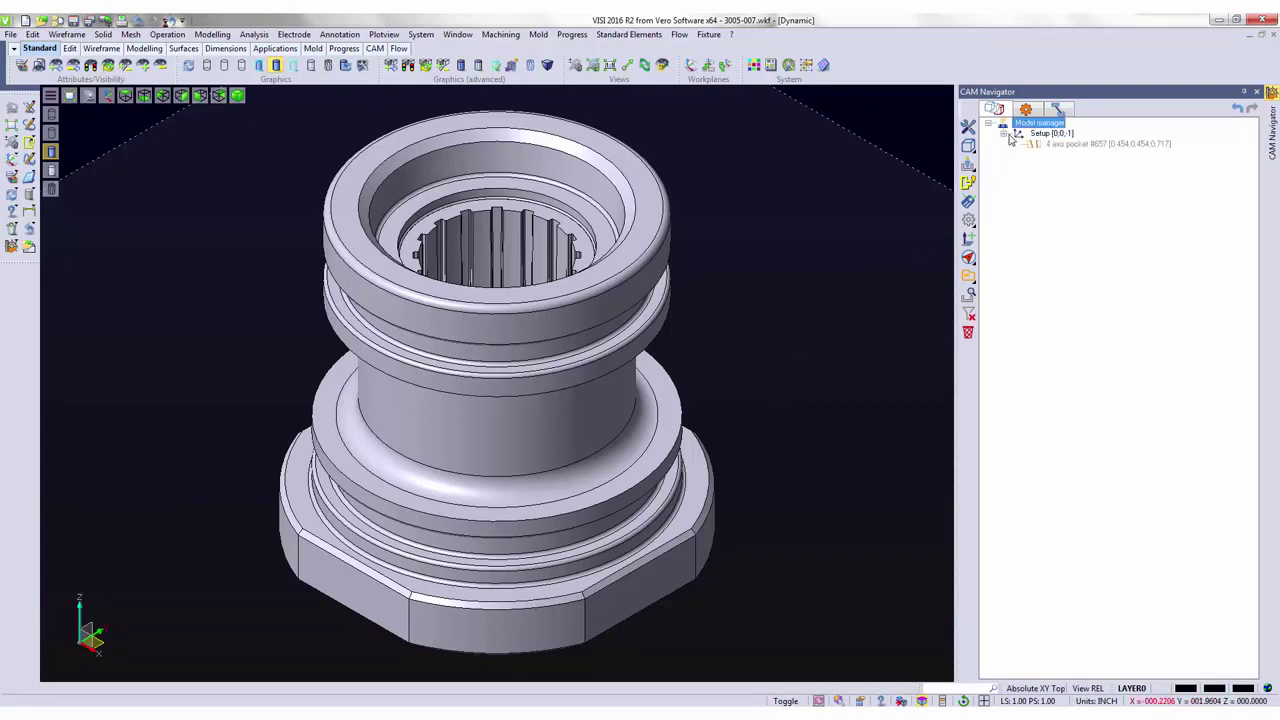
pyautogui.click(1055, 146)
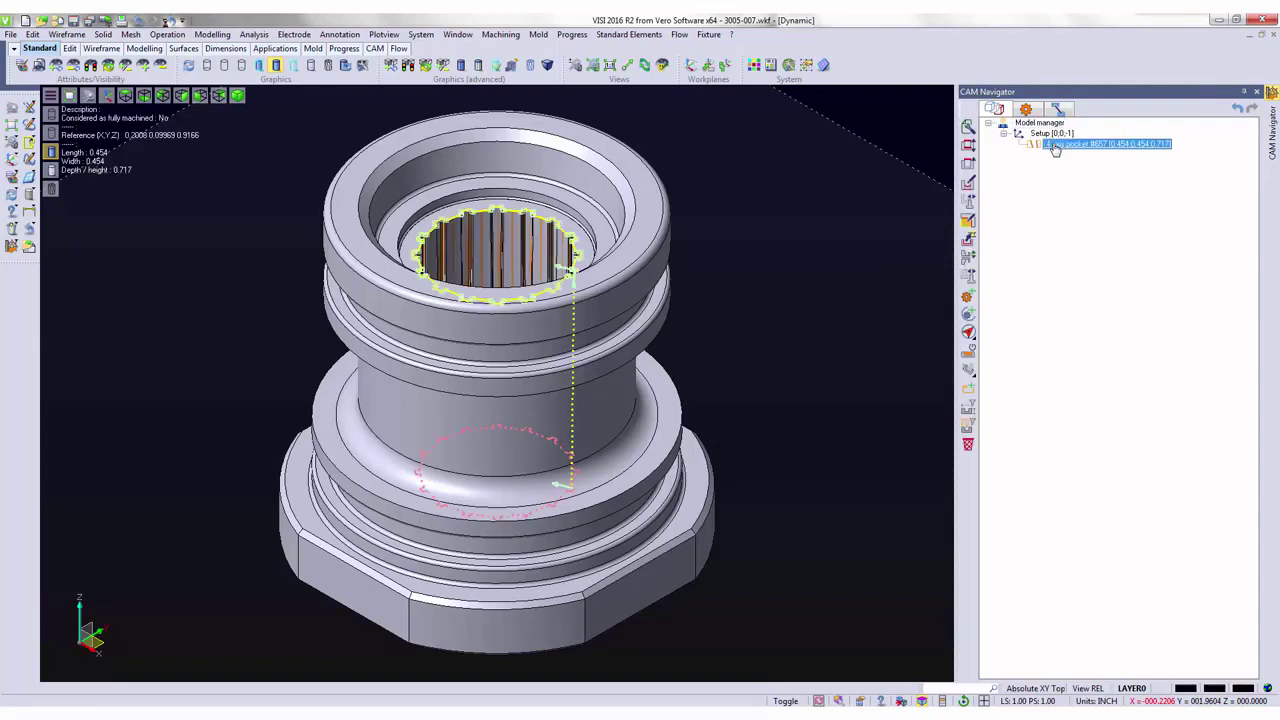
pyautogui.rightClick(1055, 146)
pyautogui.click(1082, 334)
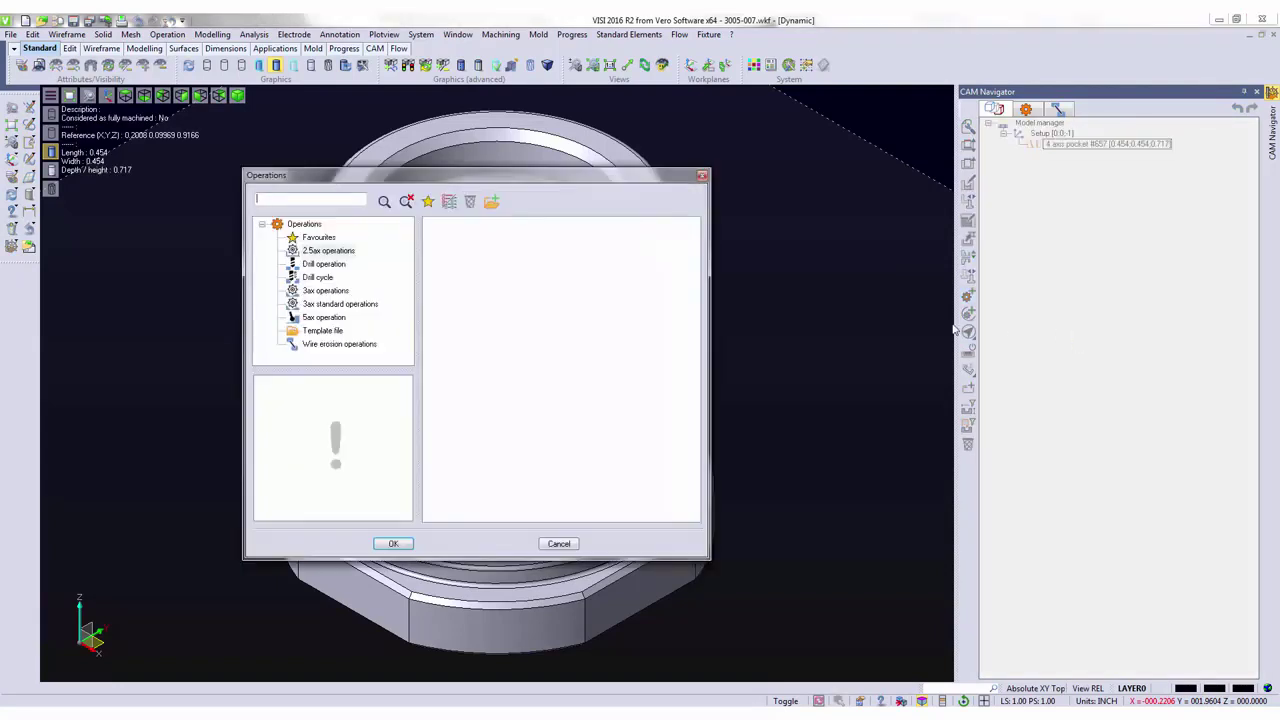
pyautogui.click(323, 331)
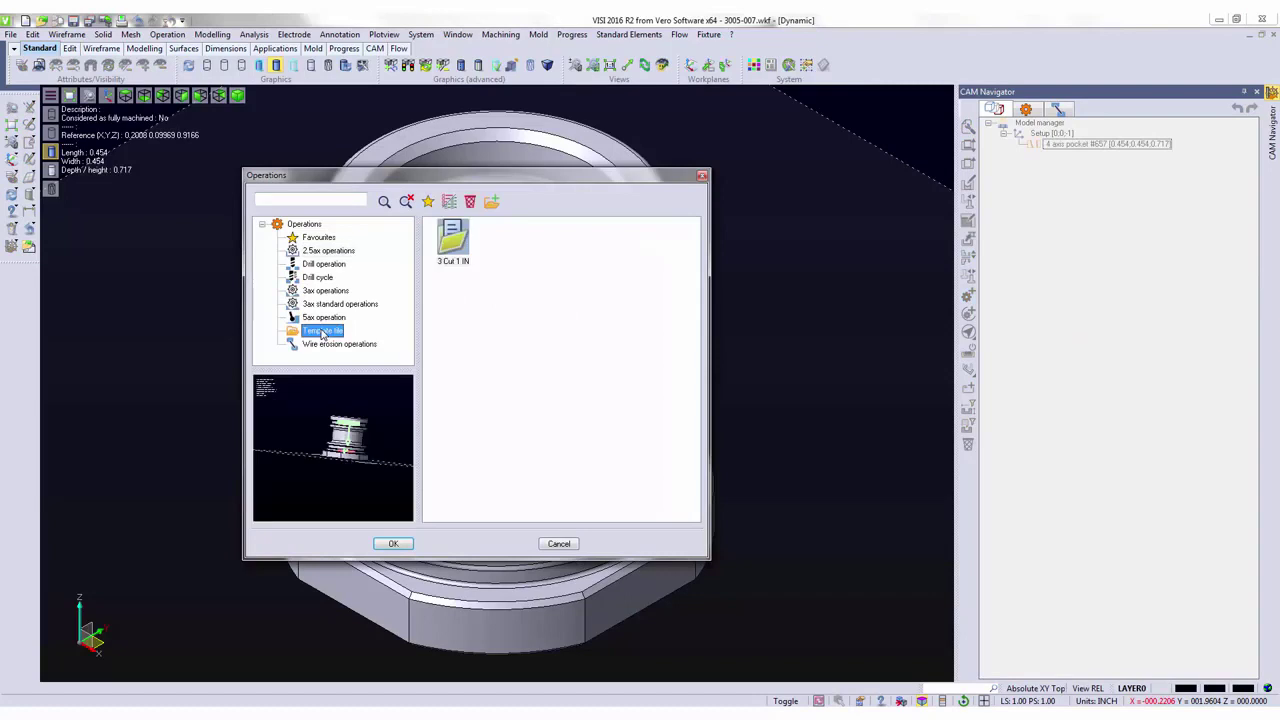
pyautogui.click(456, 245)
pyautogui.doubleClick(456, 245)
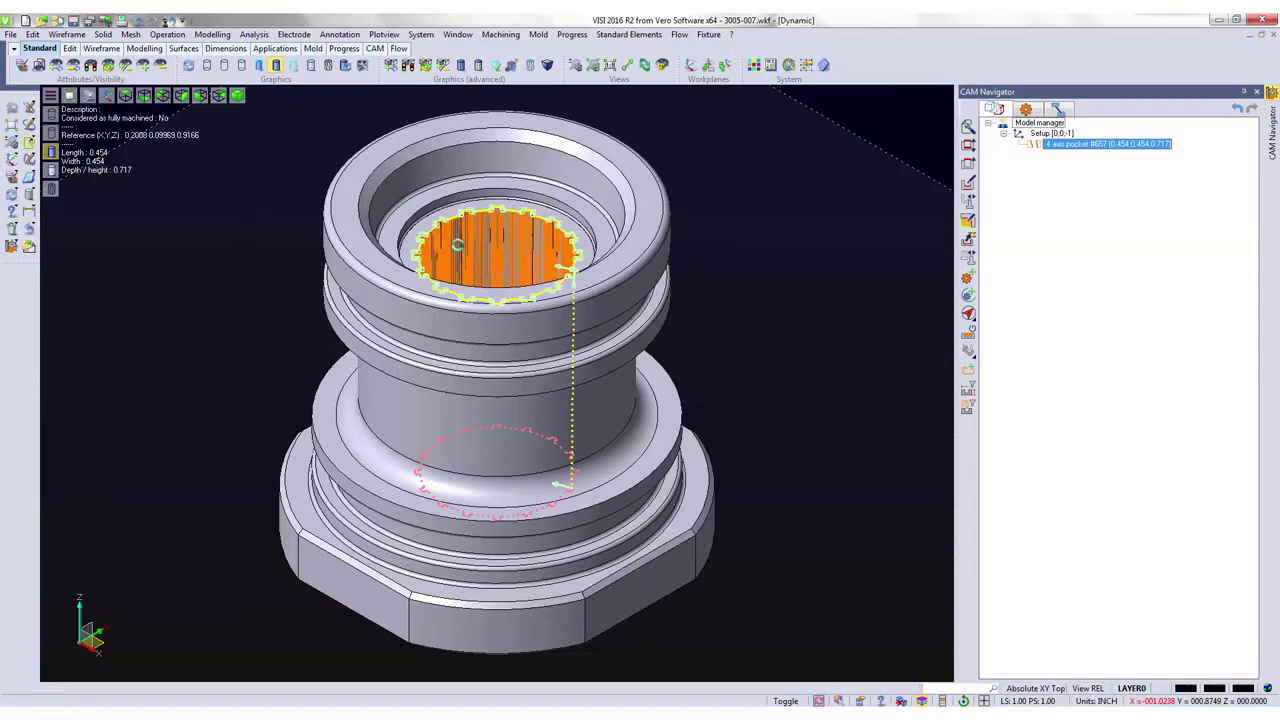
# - Edit the 4 axis, 3-cut wire operation's geometry, moving both profile start points to the middle of the uppermost spline slot's outer edges
pyautogui.press('F8')
pyautogui.scroll(10, 497, 290)
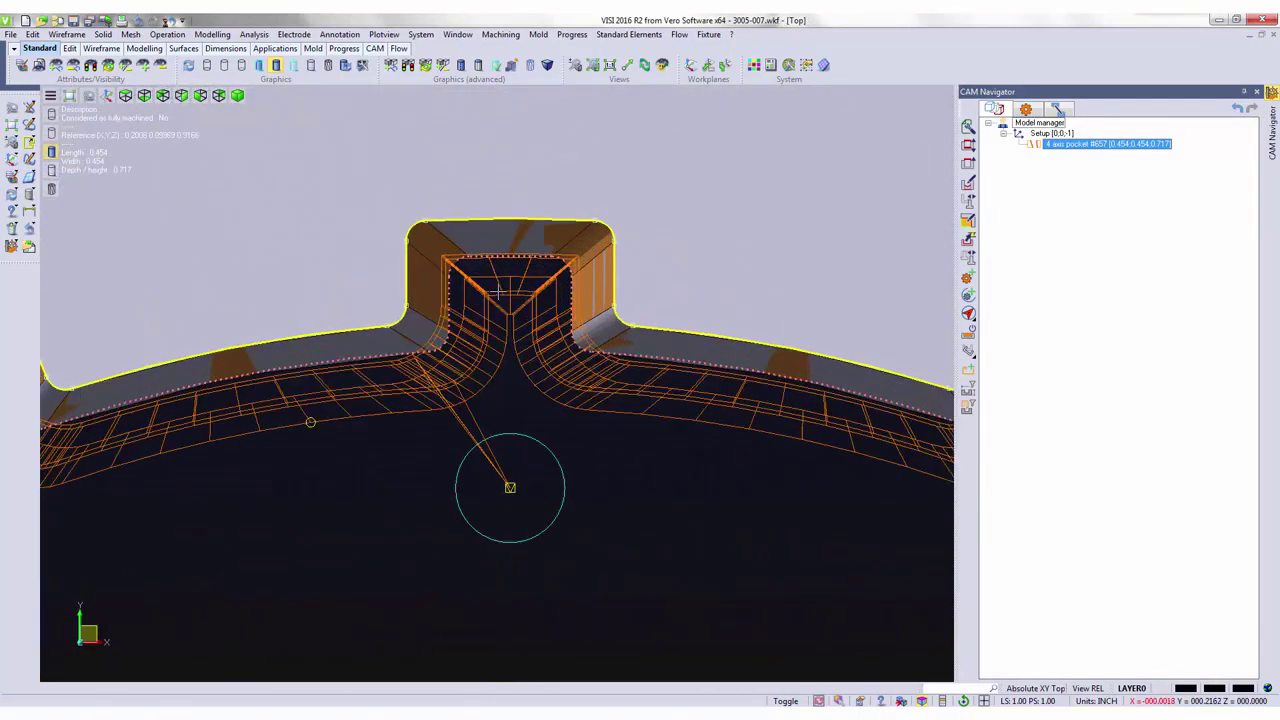
pyautogui.click(1059, 109)
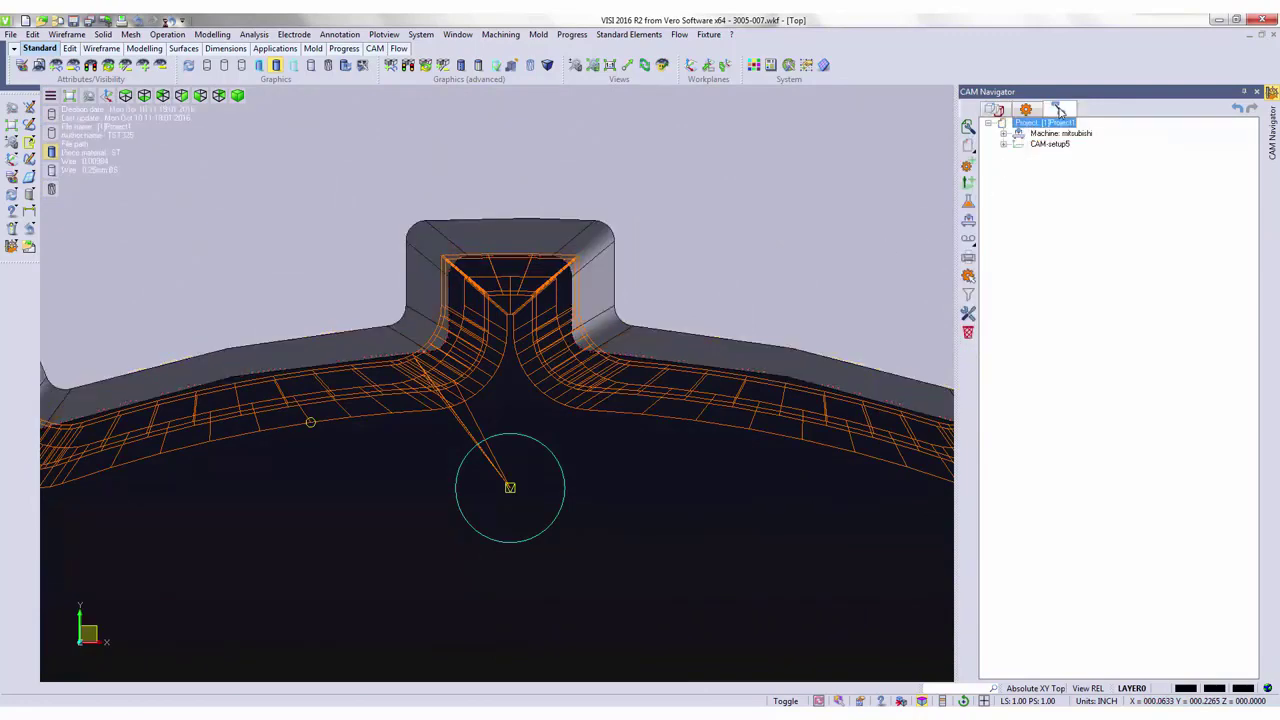
pyautogui.click(1004, 143)
pyautogui.click(1004, 133)
pyautogui.click(1050, 166)
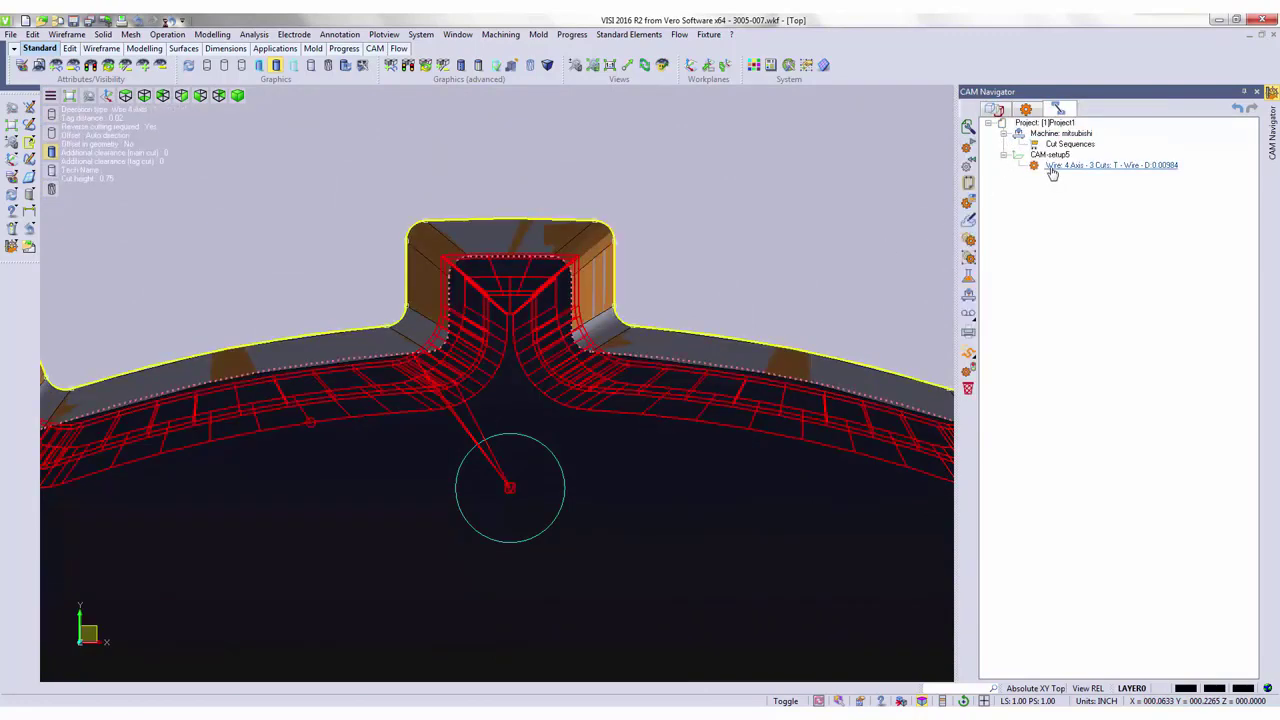
pyautogui.rightClick(1050, 168)
pyautogui.click(1088, 284)
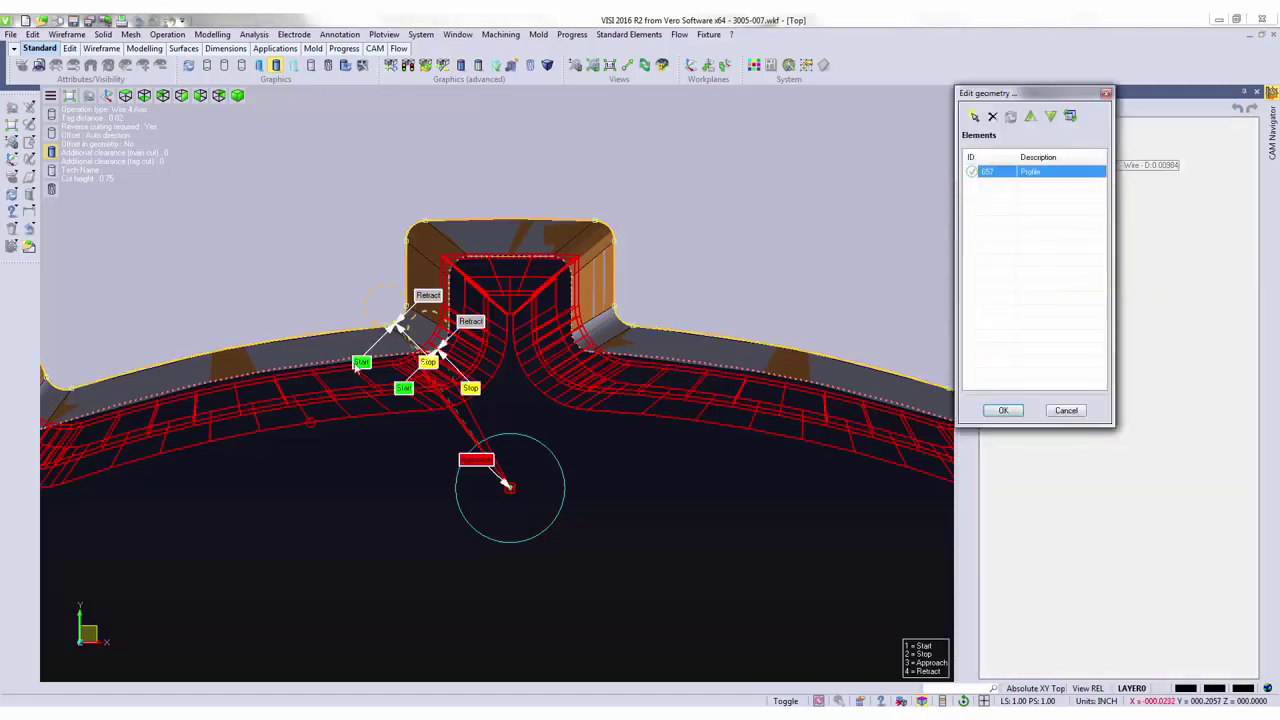
pyautogui.click(356, 363)
pyautogui.click(505, 174)
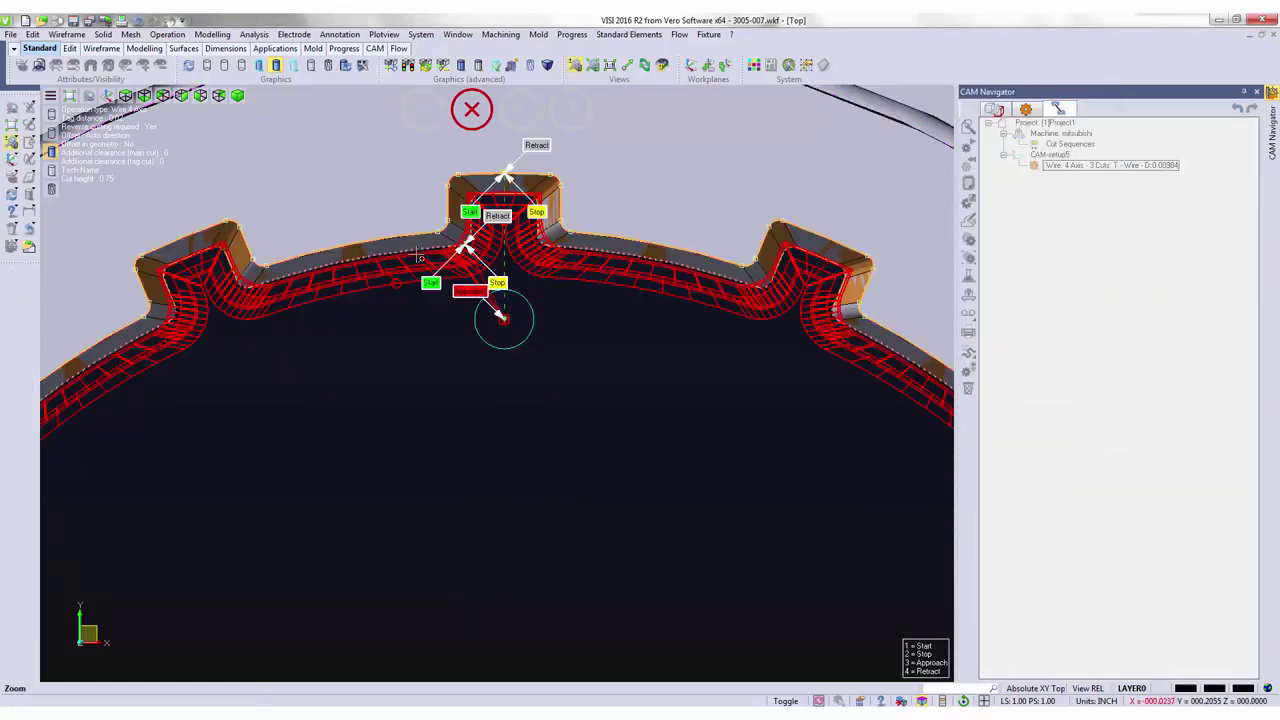
pyautogui.click(504, 192)
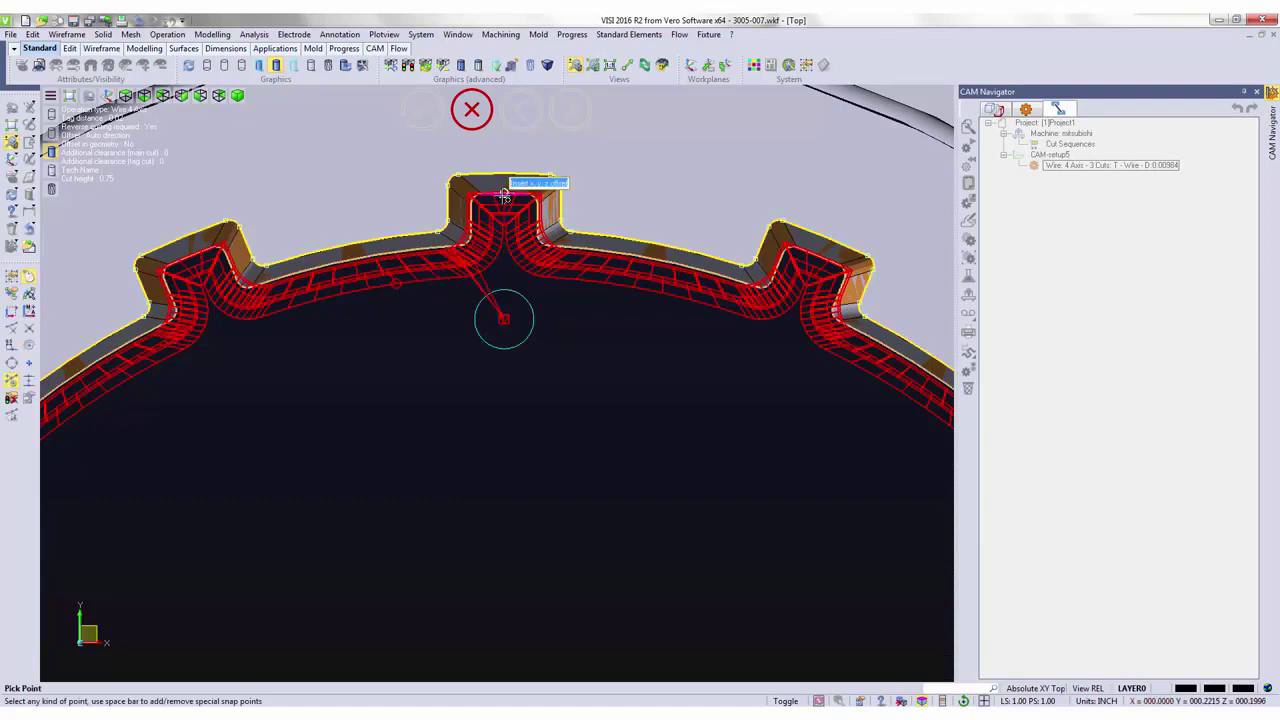
pyautogui.rightClick(608, 331)
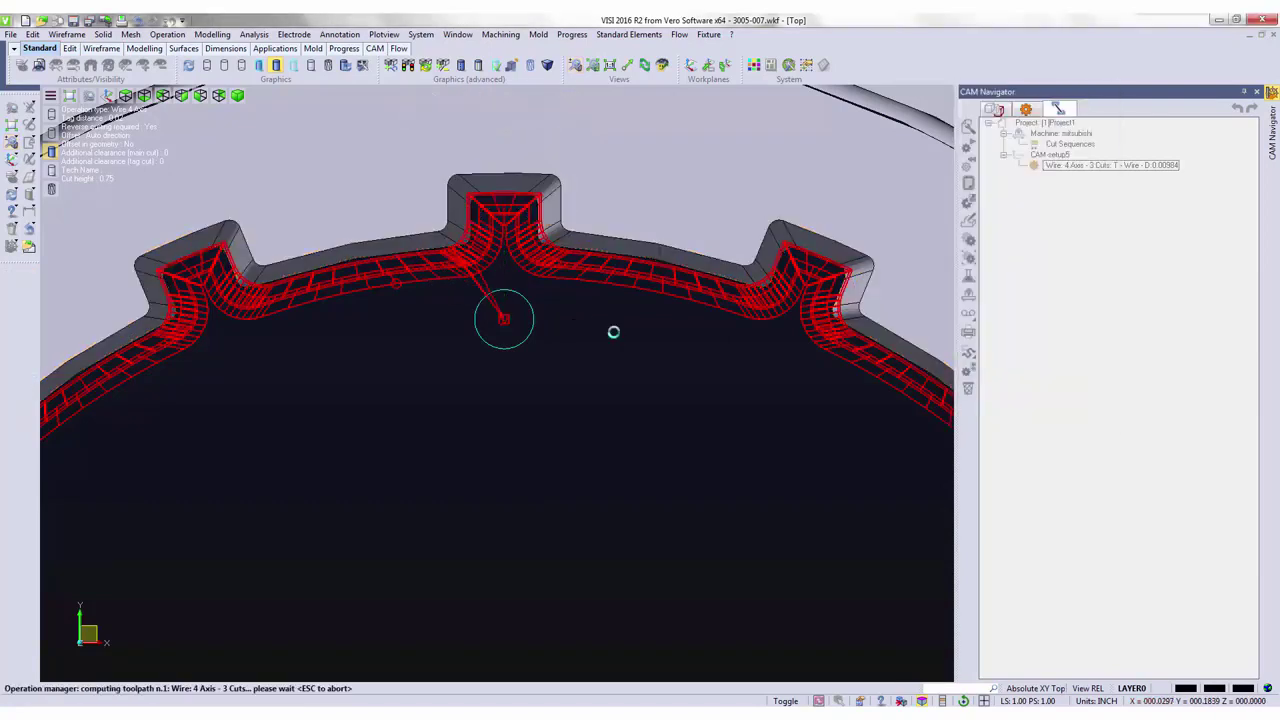